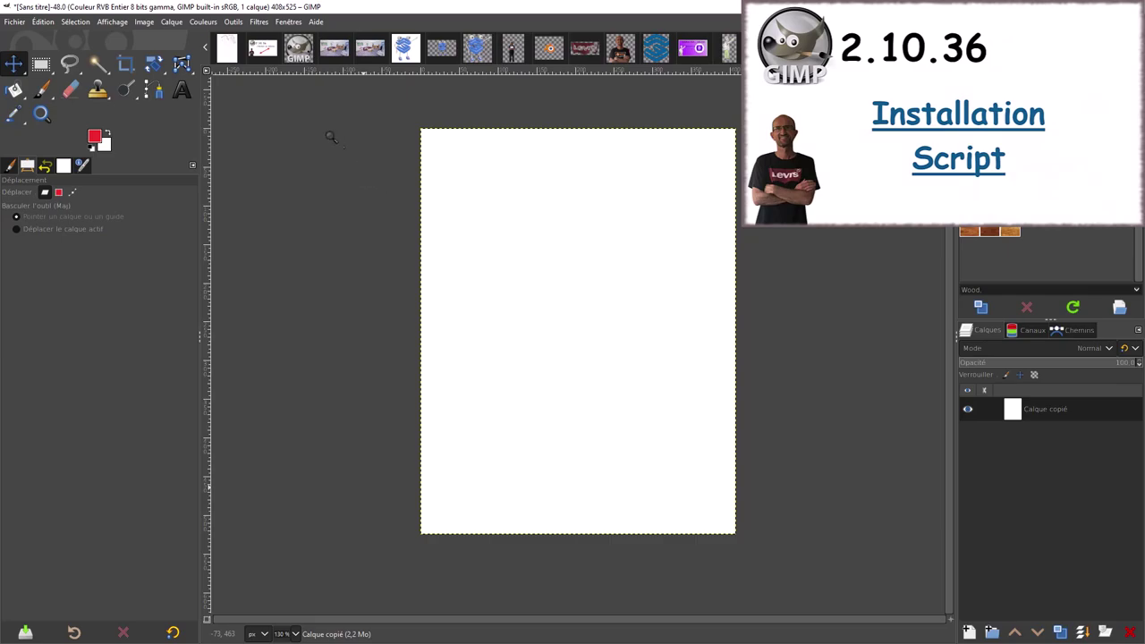
Step: Open the Outils menu that lists the Arrow-set-size script
{"action": "left_click", "coordinate": [231, 22]}
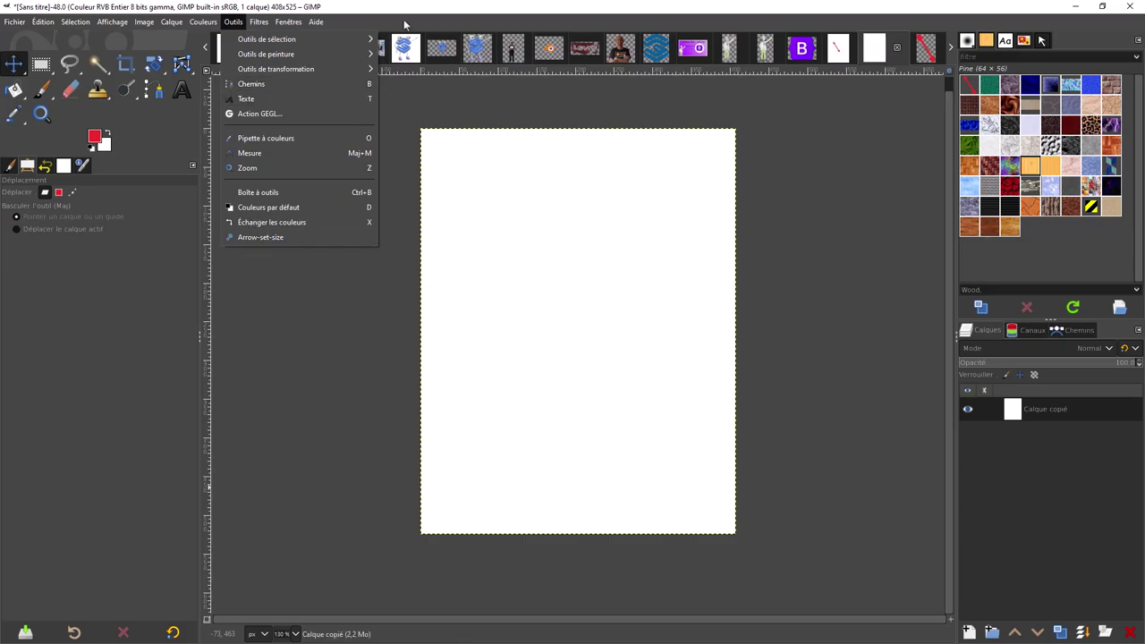
Step: Dismiss the Outils menu to return to the blank white 408×525 canvas
{"action": "left_click", "coordinate": [406, 24]}
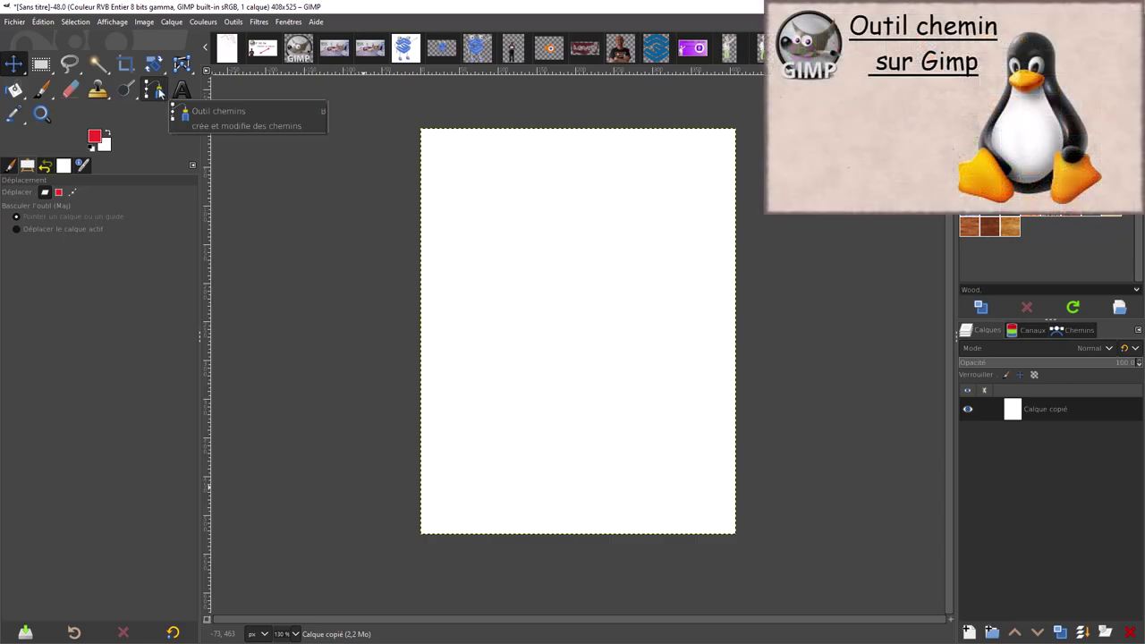
Step: Draw a straight two-node diagonal path in the upper-left of the canvas with the Paths tool
{"action": "left_click", "coordinate": [159, 93]}
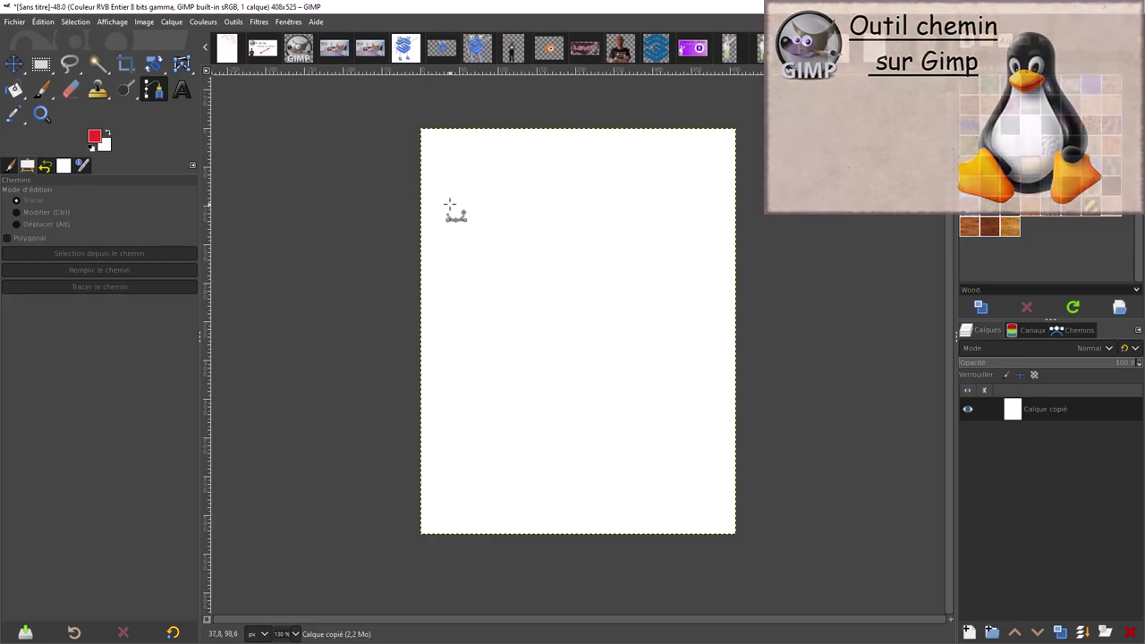
{"action": "left_click", "coordinate": [449, 203]}
{"action": "left_click", "coordinate": [507, 322]}
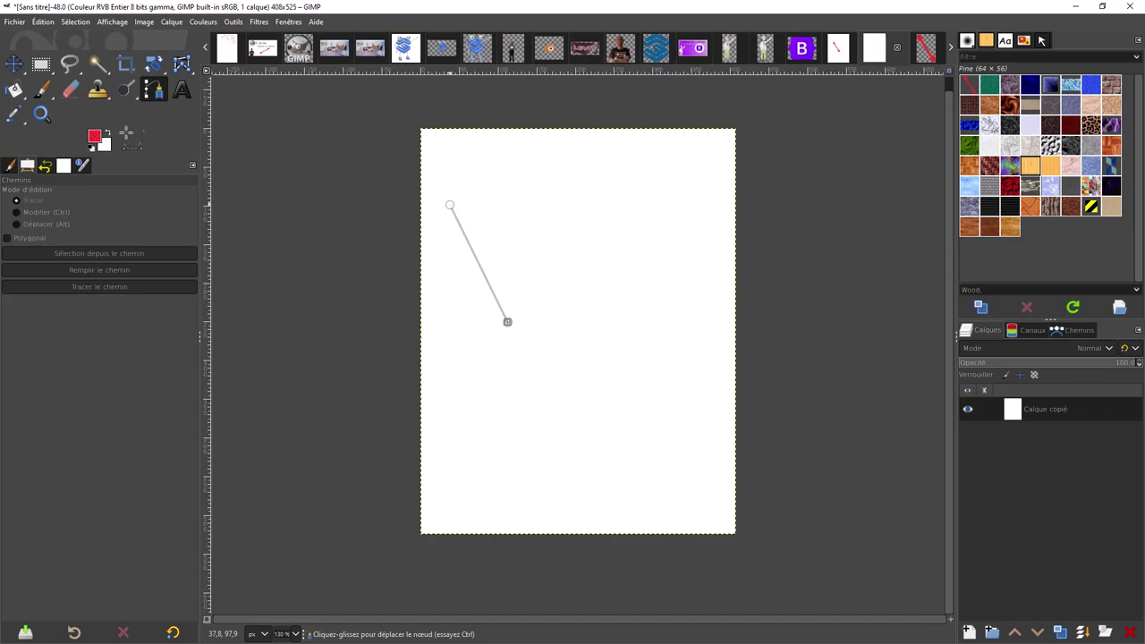
{"action": "left_click", "coordinate": [234, 21]}
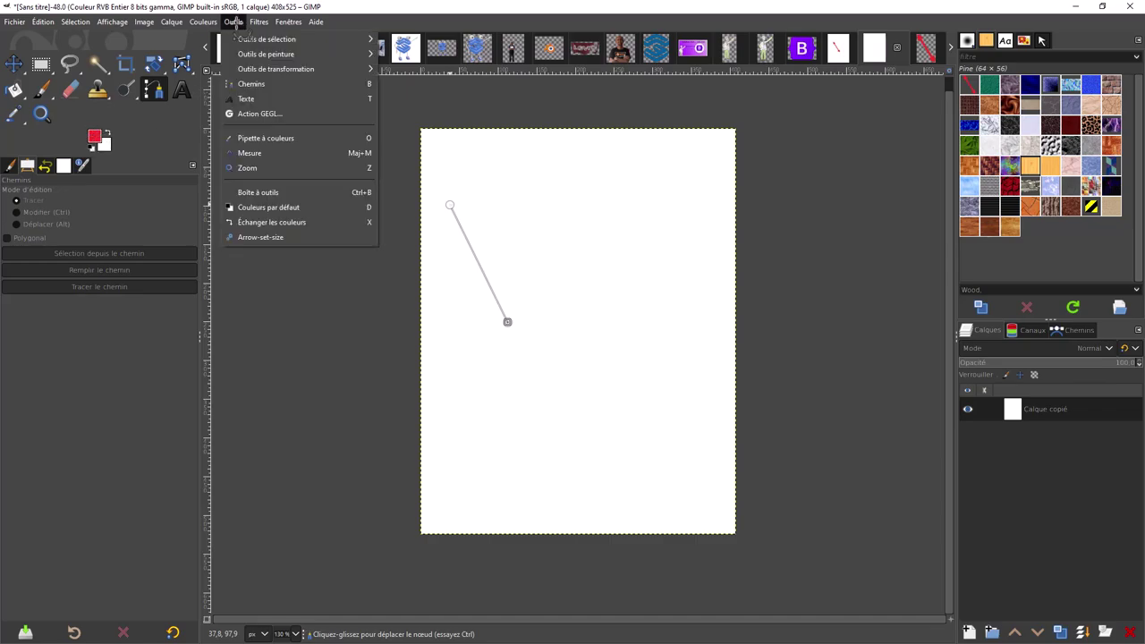
Step: Run Arrow-set-size with brush thickness 25 to stroke the path as a thick red double-headed arrow
{"action": "left_click", "coordinate": [261, 237]}
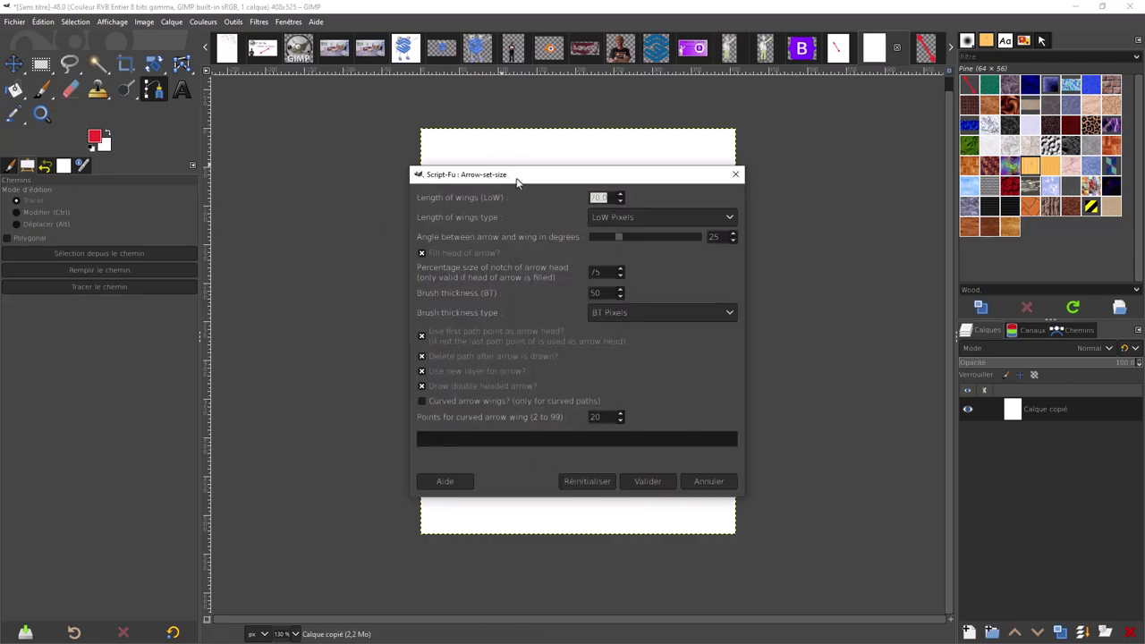
{"action": "left_click_drag", "start_coordinate": [517, 176], "coordinate": [437, 131]}
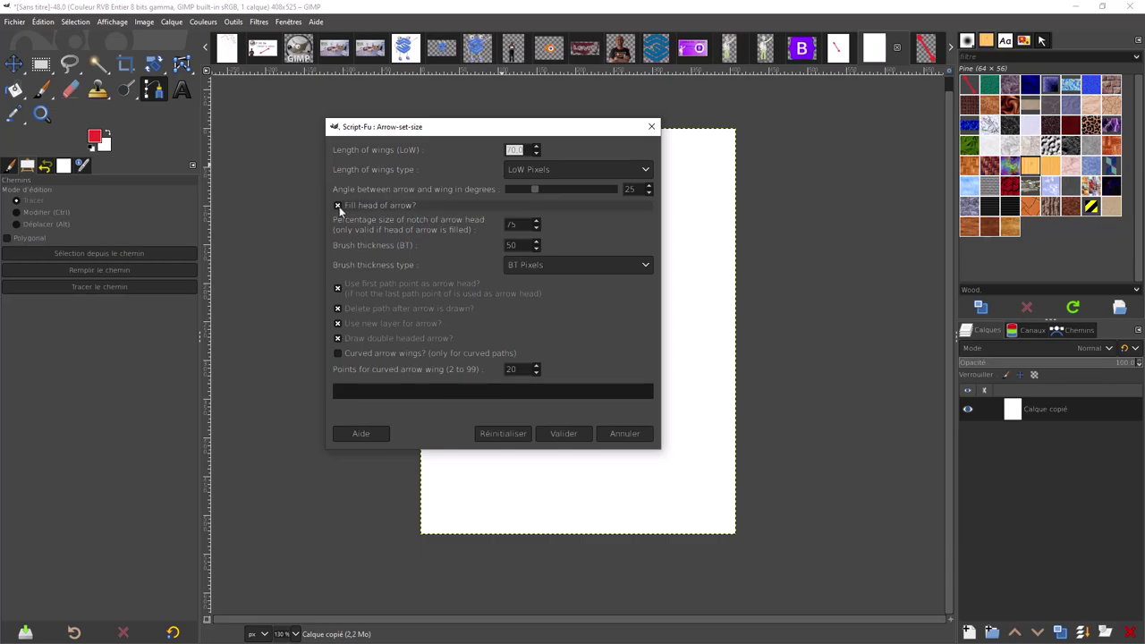
{"action": "double_click", "coordinate": [519, 223]}
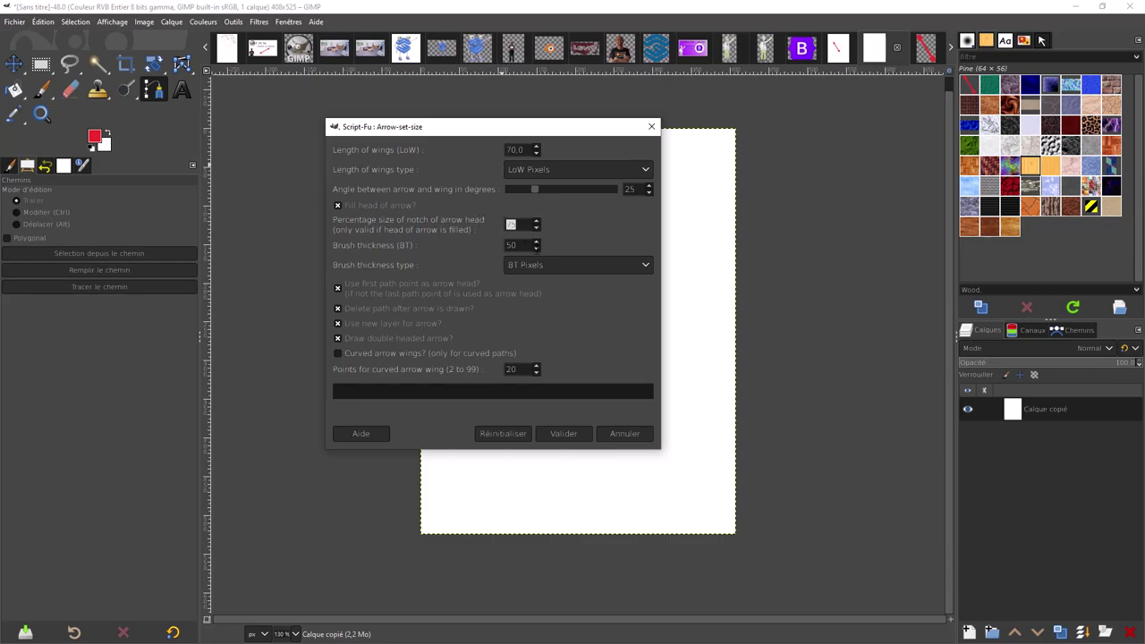
{"action": "double_click", "coordinate": [516, 245]}
{"action": "type", "text": "25"}
{"action": "left_click_drag", "start_coordinate": [606, 135], "coordinate": [845, 130]}
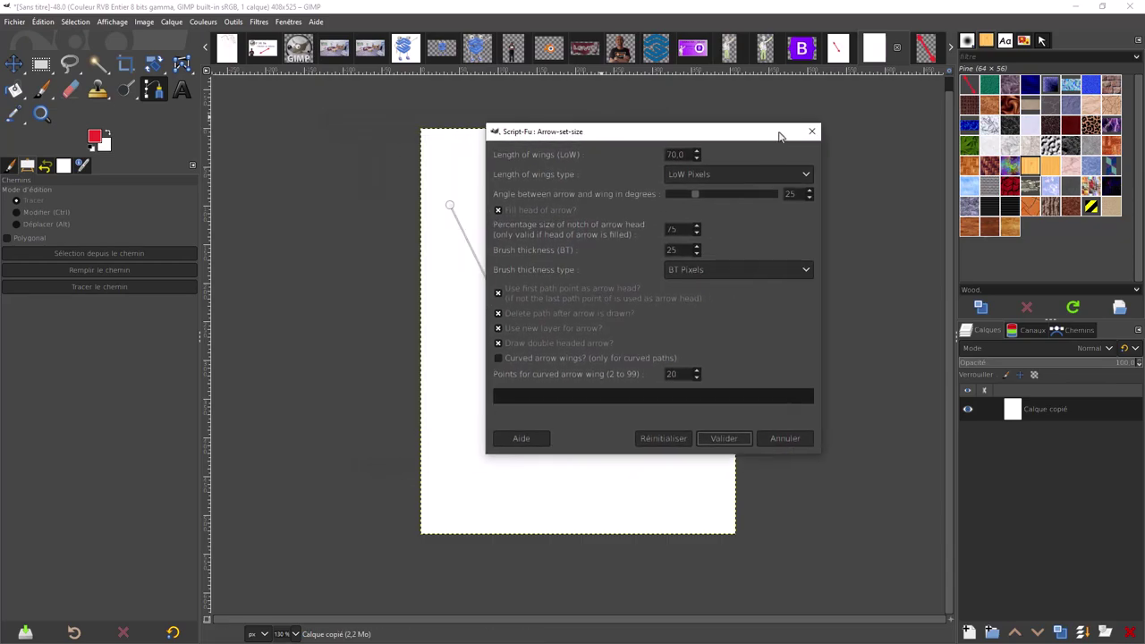
{"action": "left_click", "coordinate": [805, 431]}
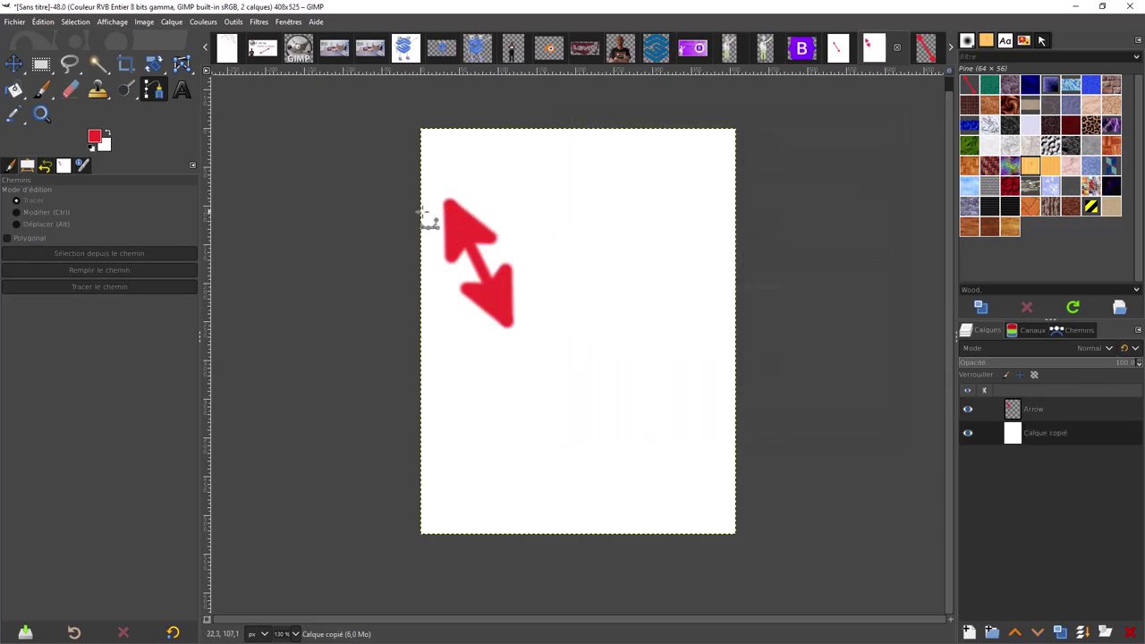
Step: Draw a long diagonal path beside the red arrow, opening and cancelling the image scaling dialog
{"action": "left_click", "coordinate": [520, 183]}
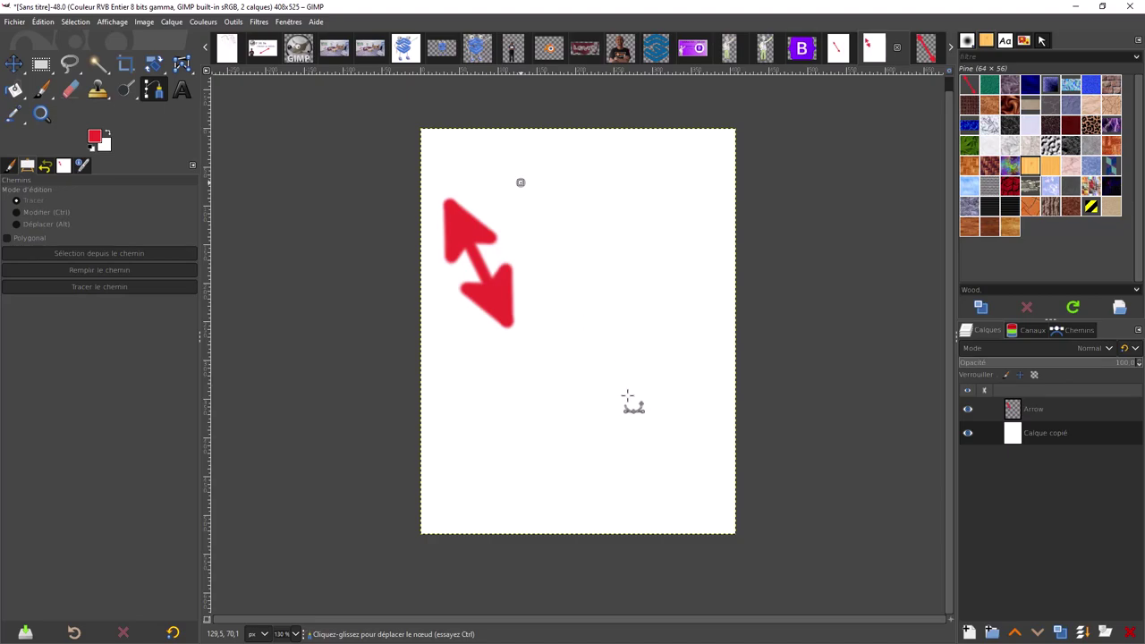
{"action": "left_click", "coordinate": [637, 416]}
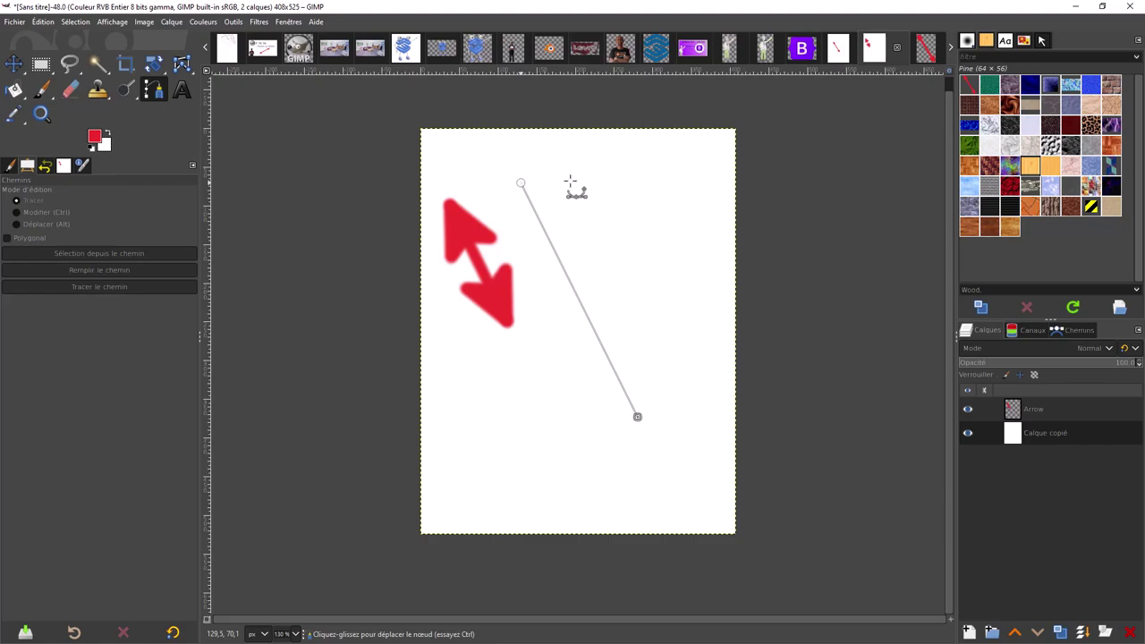
{"action": "left_click", "coordinate": [148, 21]}
{"action": "left_click", "coordinate": [189, 191]}
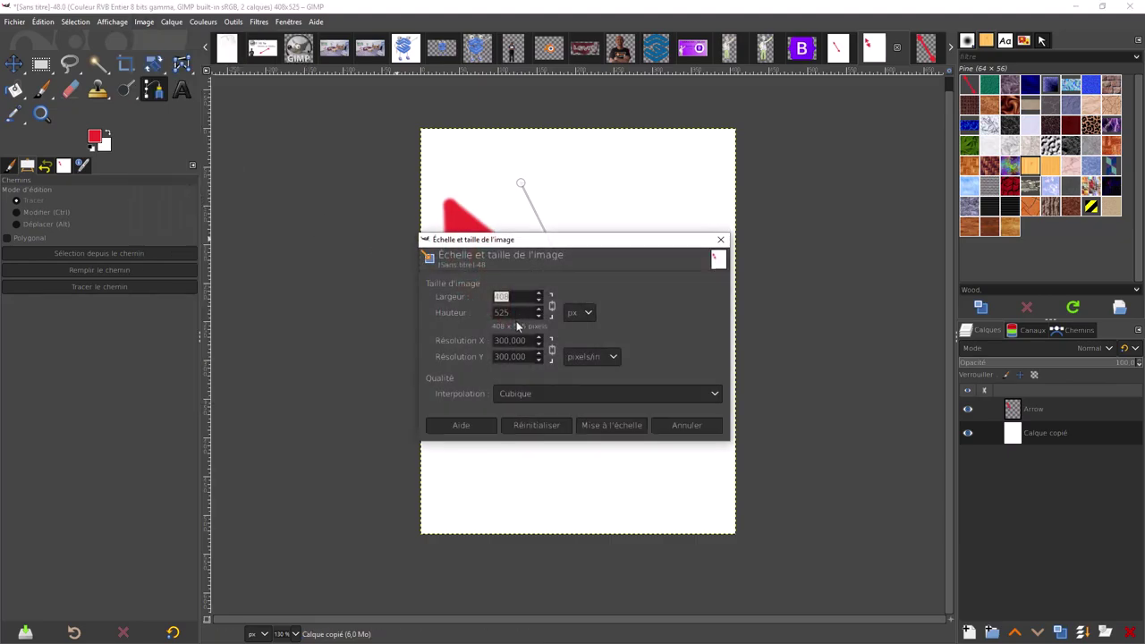
{"action": "left_click", "coordinate": [685, 425]}
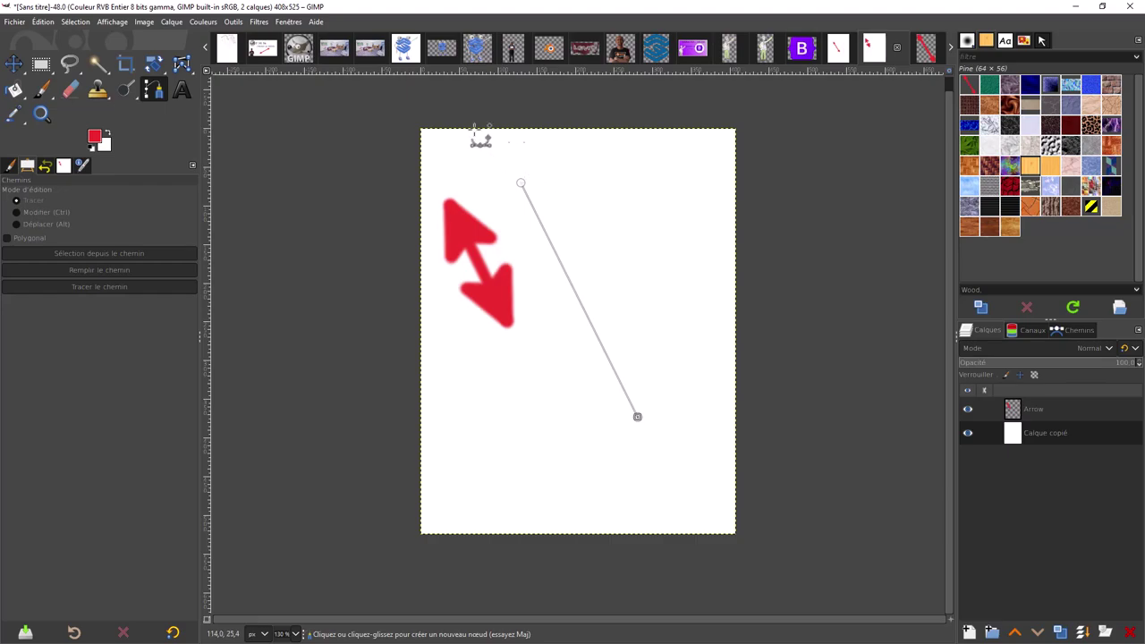
Step: Run Arrow-set-size with notch 30, brush thickness 15 and wing length 50 on the long path
{"action": "left_click", "coordinate": [240, 24]}
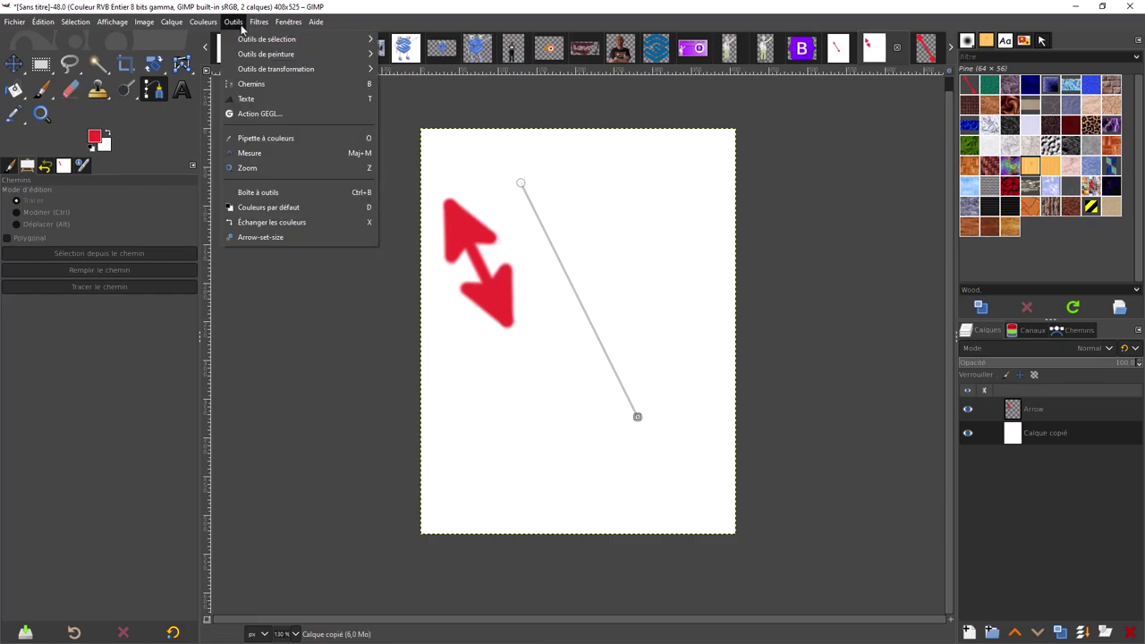
{"action": "left_click", "coordinate": [260, 237]}
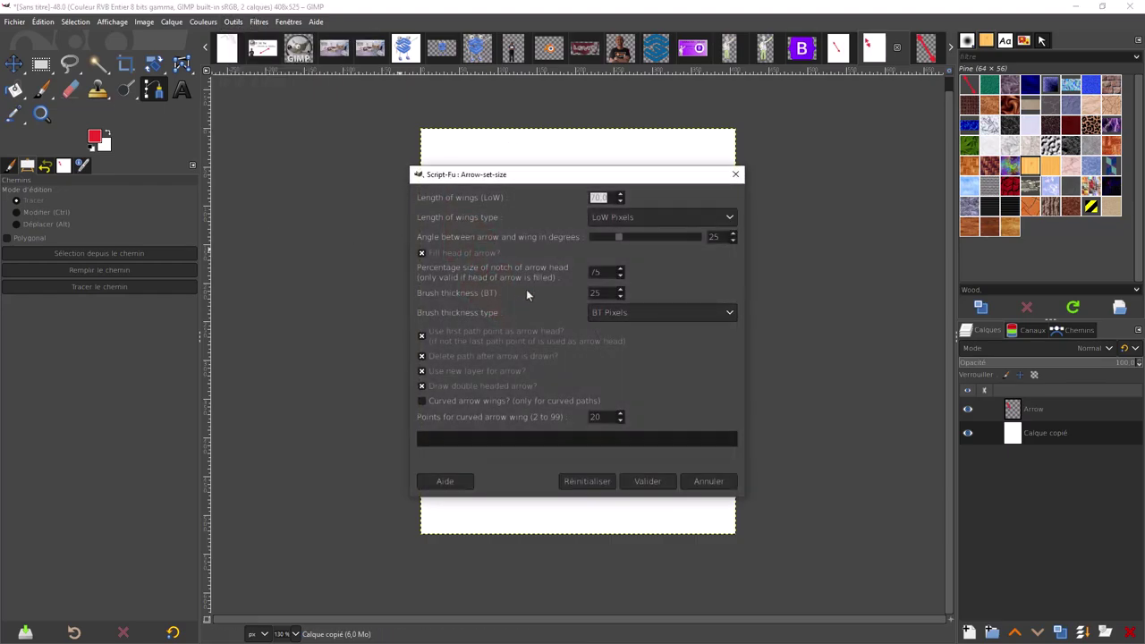
{"action": "double_click", "coordinate": [596, 272]}
{"action": "type", "text": "3"}
{"action": "type", "text": "0"}
{"action": "double_click", "coordinate": [606, 293]}
{"action": "type", "text": "15"}
{"action": "key", "text": "ctrl+a"}
{"action": "type", "text": "50"}
{"action": "left_click", "coordinate": [655, 483]}
{"action": "left_click", "coordinate": [654, 483]}
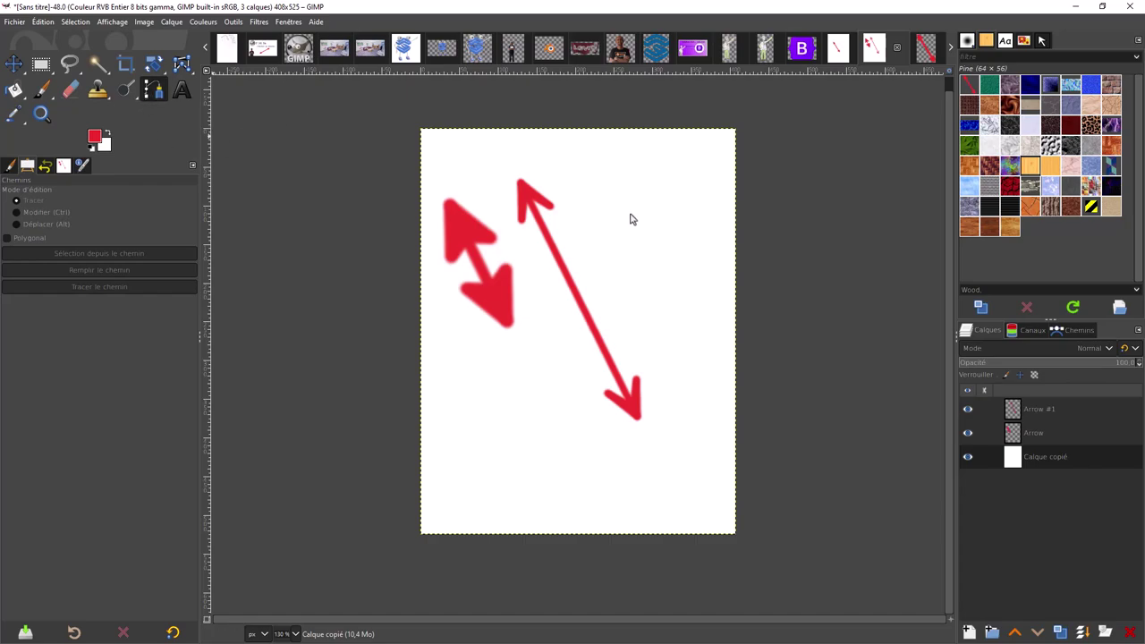
Step: Draw a third diagonal path and stroke it as a single-headed red arrow on layer Arrow #2
{"action": "left_click", "coordinate": [580, 186]}
{"action": "left_click", "coordinate": [680, 395]}
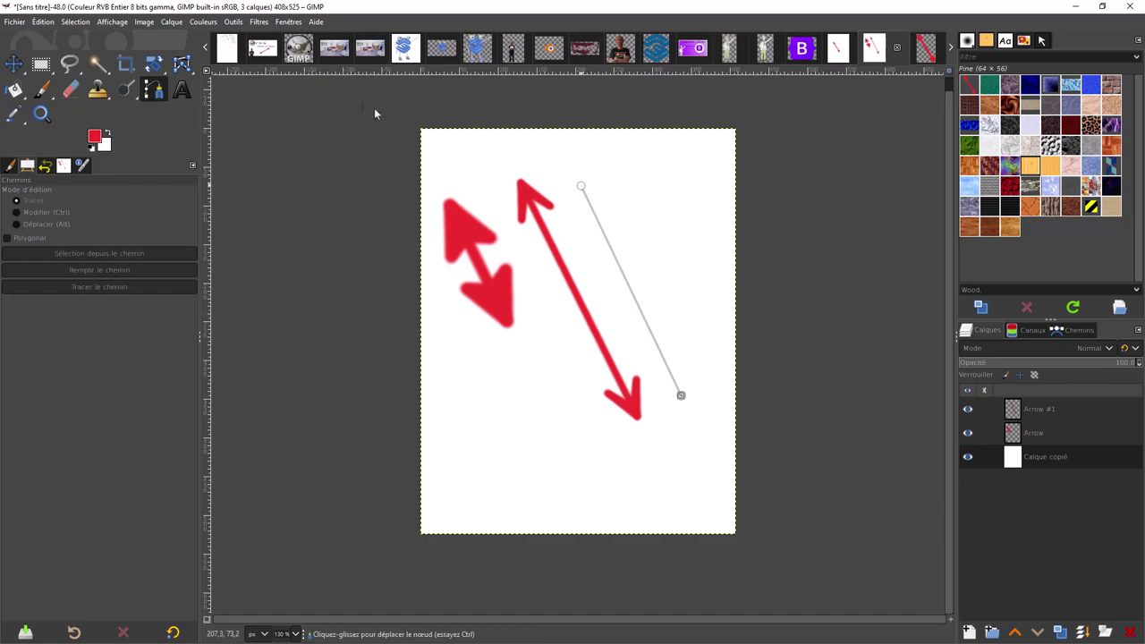
{"action": "left_click", "coordinate": [235, 22]}
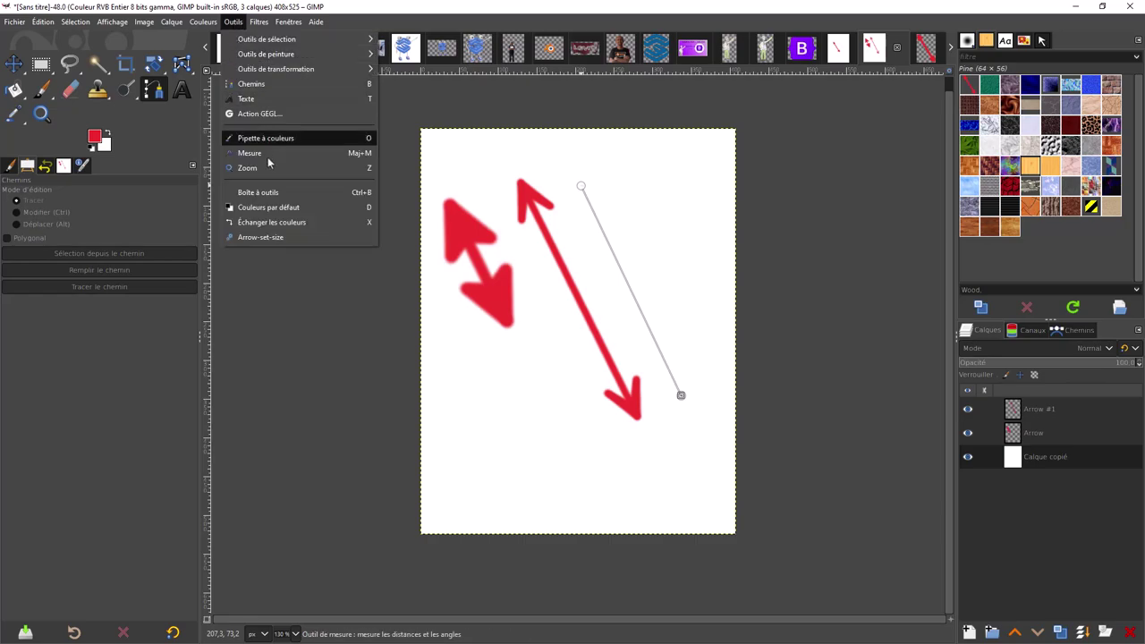
{"action": "left_click", "coordinate": [268, 237]}
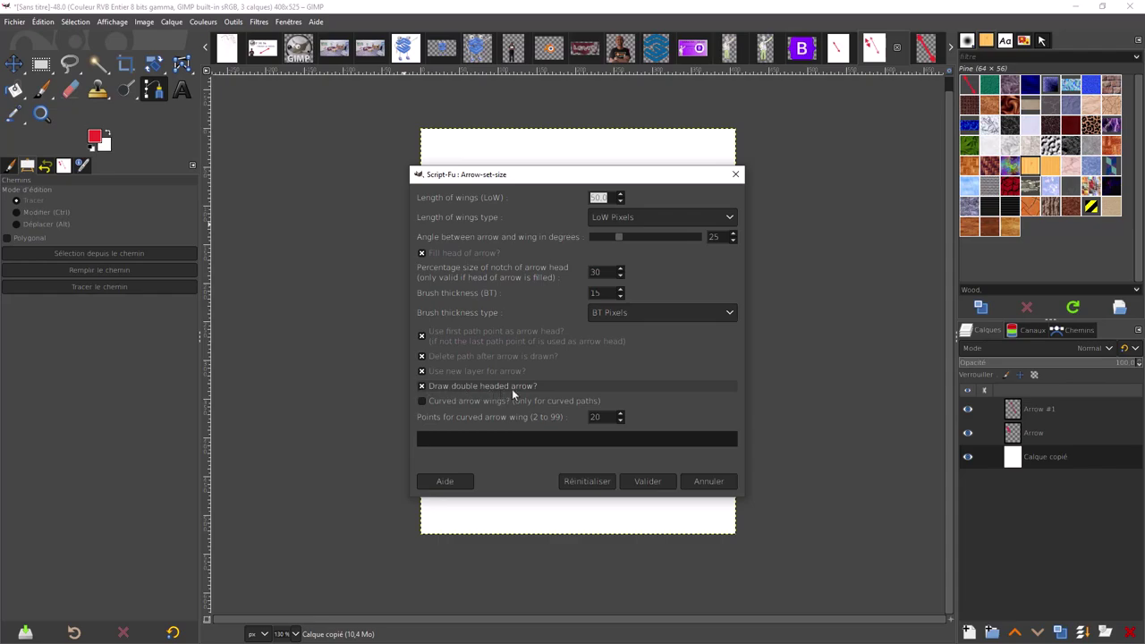
{"action": "left_click", "coordinate": [422, 386]}
{"action": "left_click", "coordinate": [422, 387]}
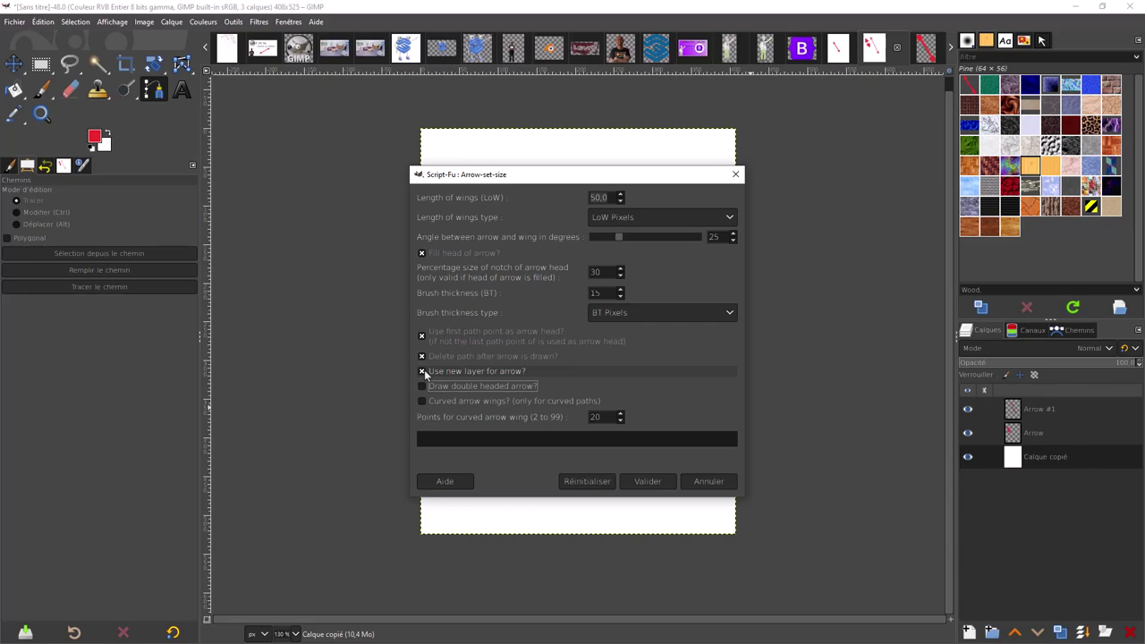
{"action": "left_click", "coordinate": [655, 481]}
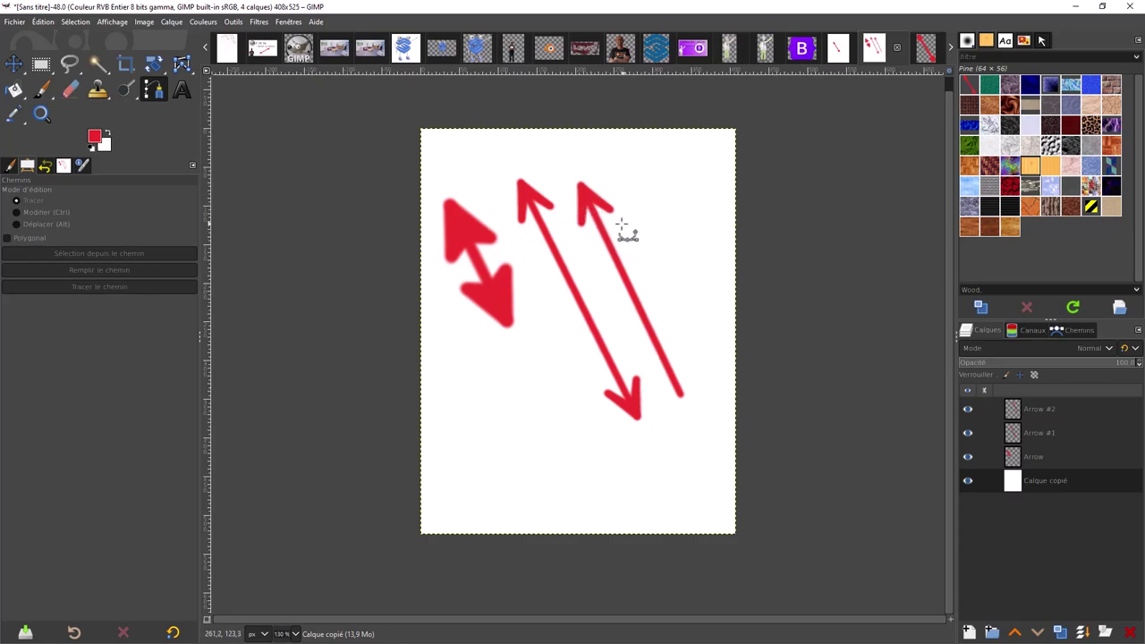
Step: Lay a new diagonal path across the lower canvas, from lower left toward lower right
{"action": "left_click", "coordinate": [258, 21]}
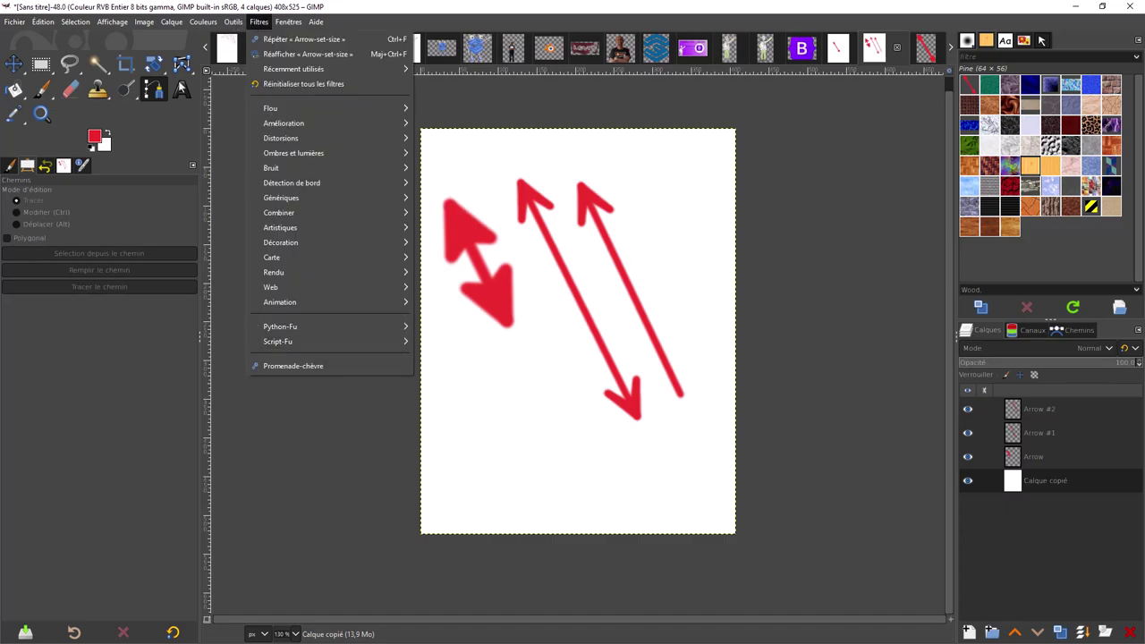
{"action": "left_click", "coordinate": [158, 87]}
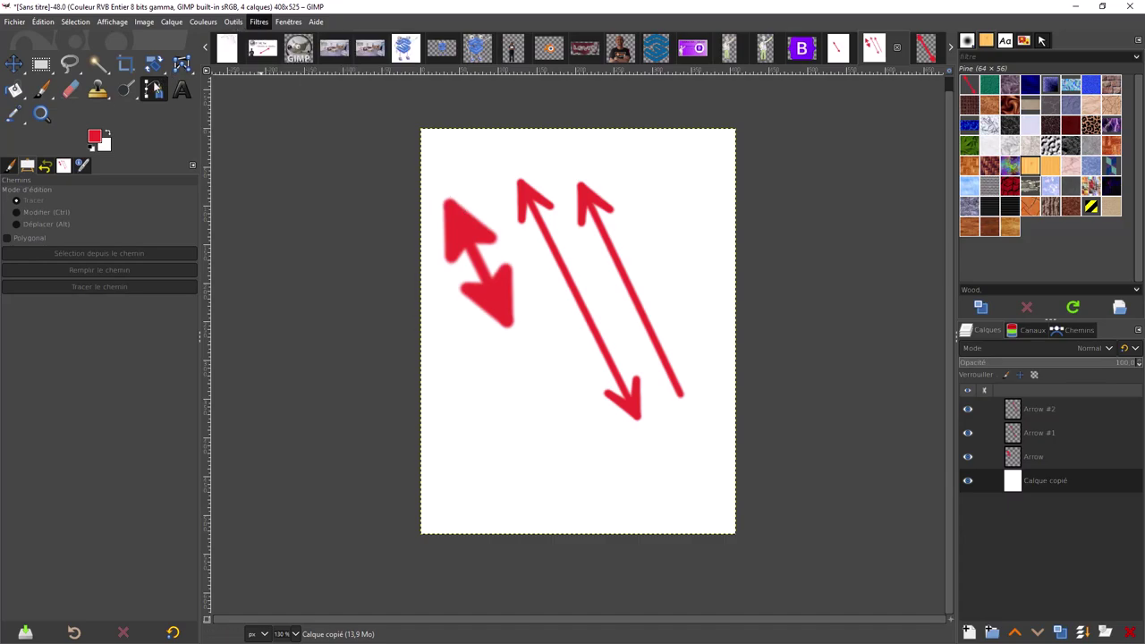
{"action": "left_click", "coordinate": [472, 368]}
{"action": "left_click", "coordinate": [655, 502]}
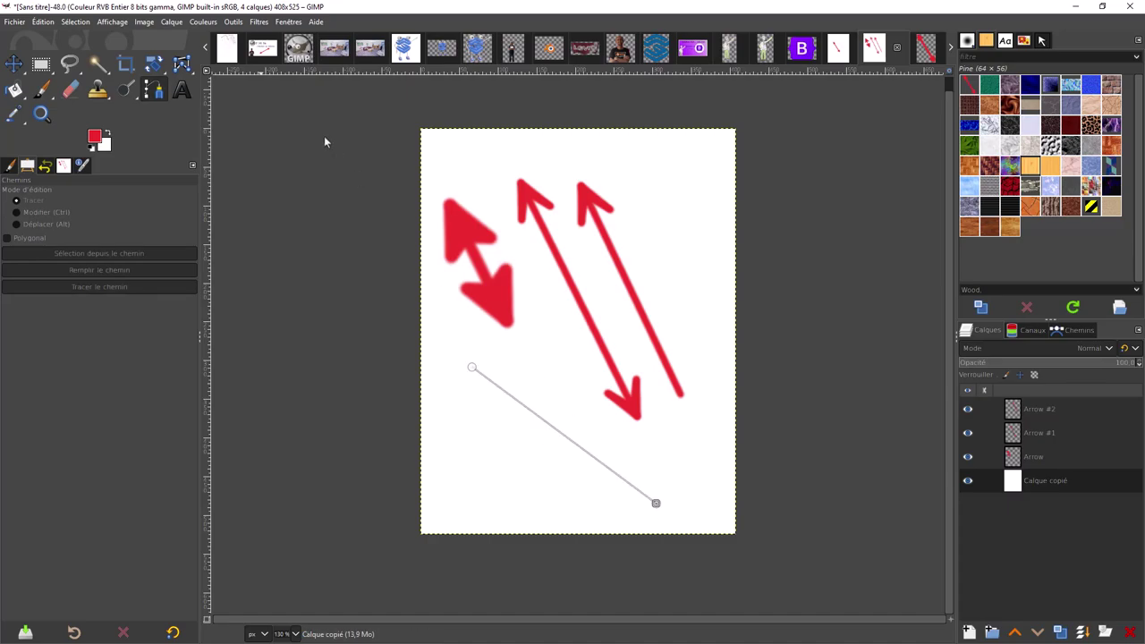
Step: Reopen Arrow-set-size and re-enable 'Draw double headed arrow?'
{"action": "left_click", "coordinate": [231, 21]}
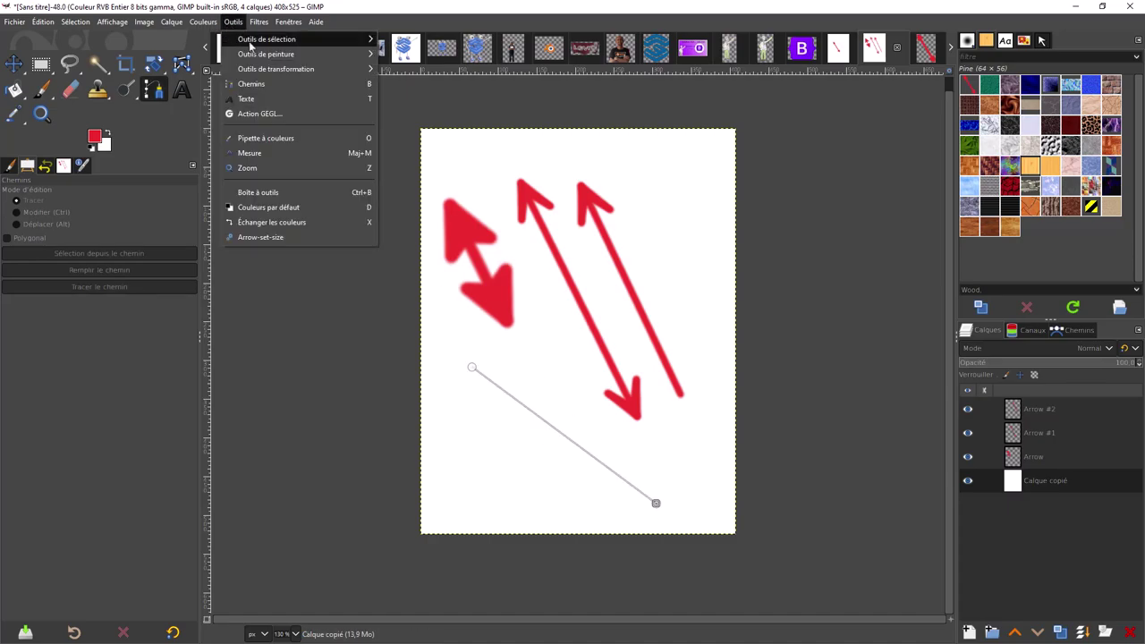
{"action": "left_click", "coordinate": [268, 237]}
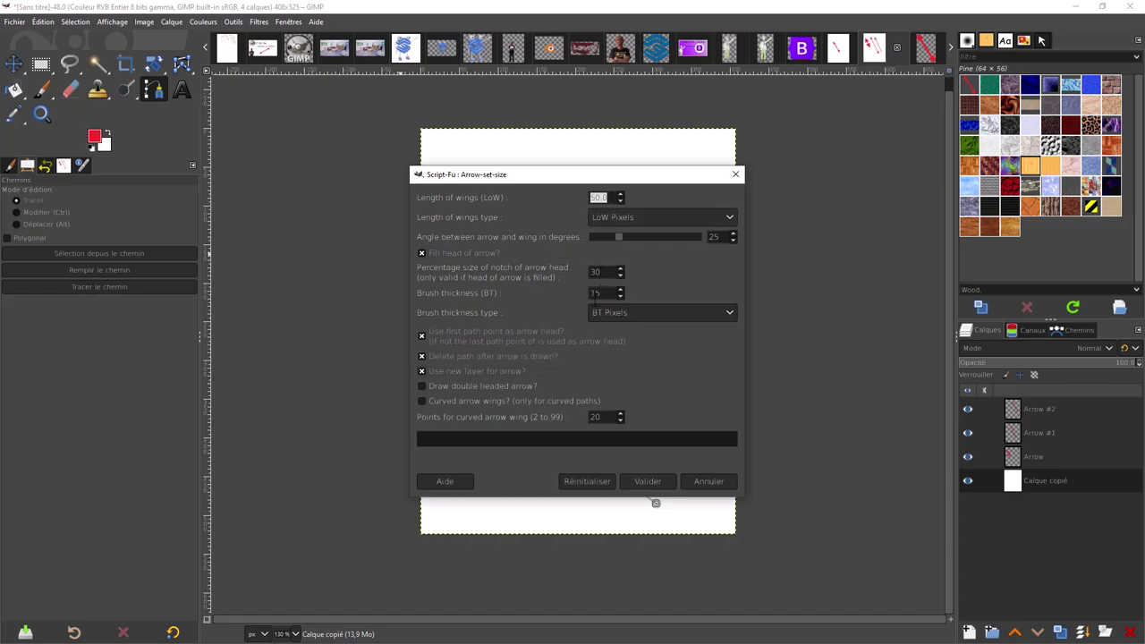
{"action": "left_click", "coordinate": [421, 387]}
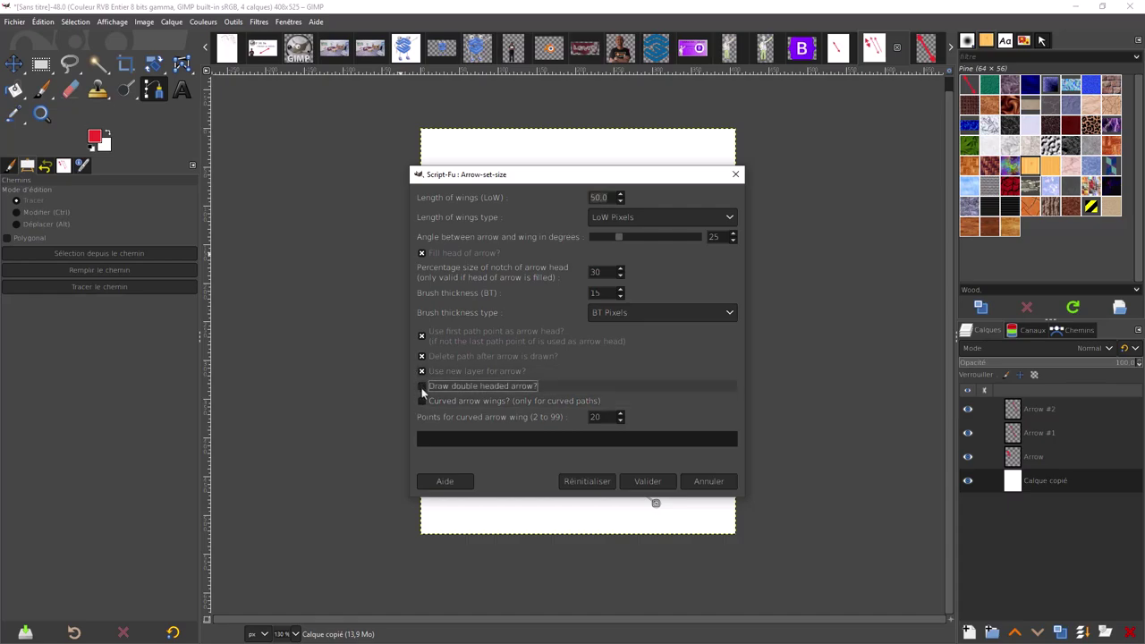
{"action": "left_click", "coordinate": [422, 388]}
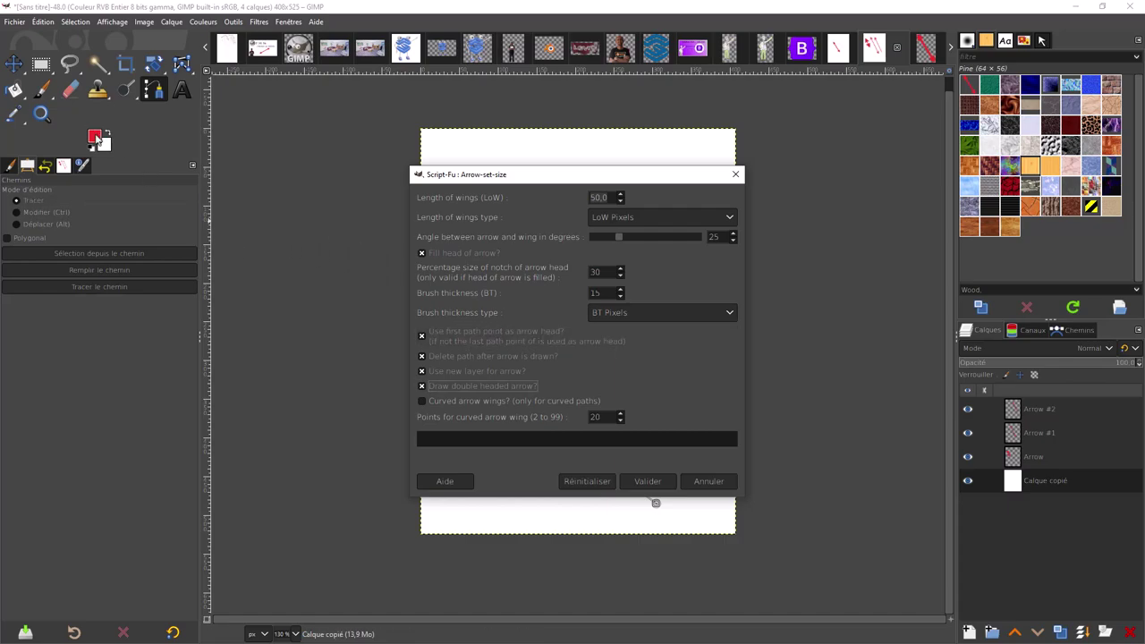
Step: Set the foreground colour to blue 2d75ef
{"action": "left_click", "coordinate": [96, 139]}
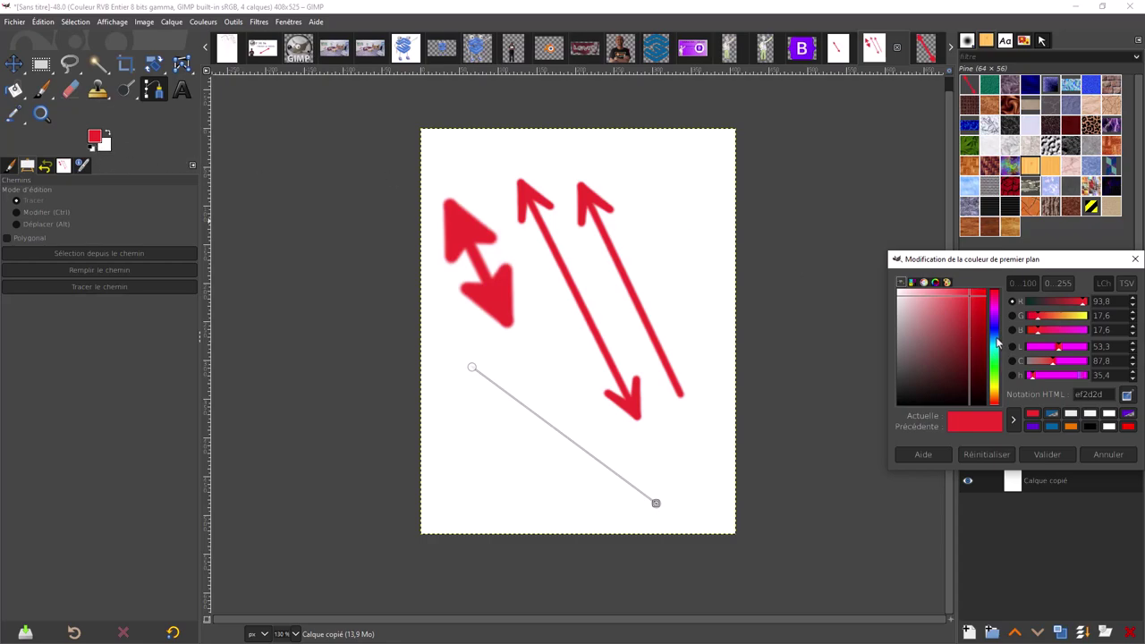
{"action": "left_click", "coordinate": [993, 338]}
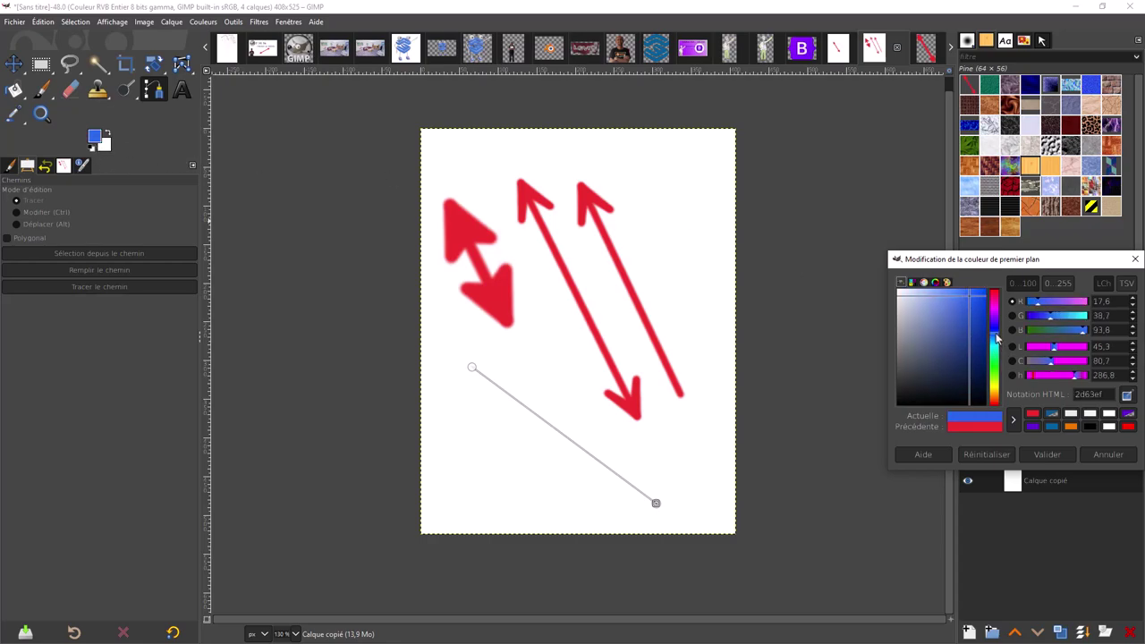
{"action": "left_click", "coordinate": [1043, 456]}
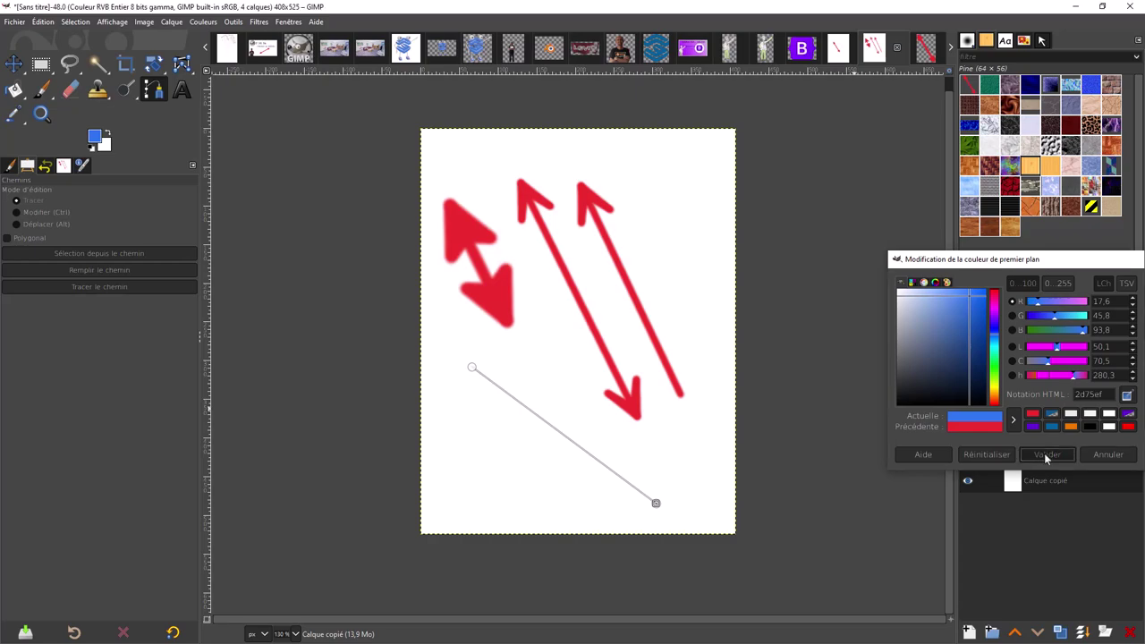
Step: Run Arrow-set-size to draw a blue double-headed arrow along the lower path on Arrow #3
{"action": "left_click", "coordinate": [235, 22]}
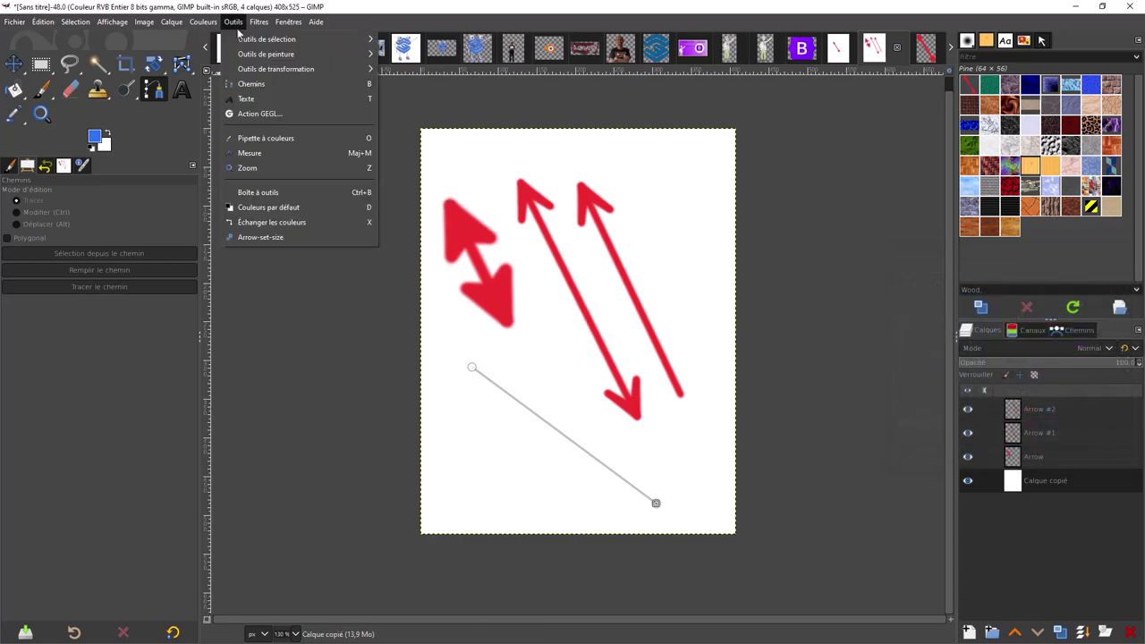
{"action": "left_click", "coordinate": [273, 243]}
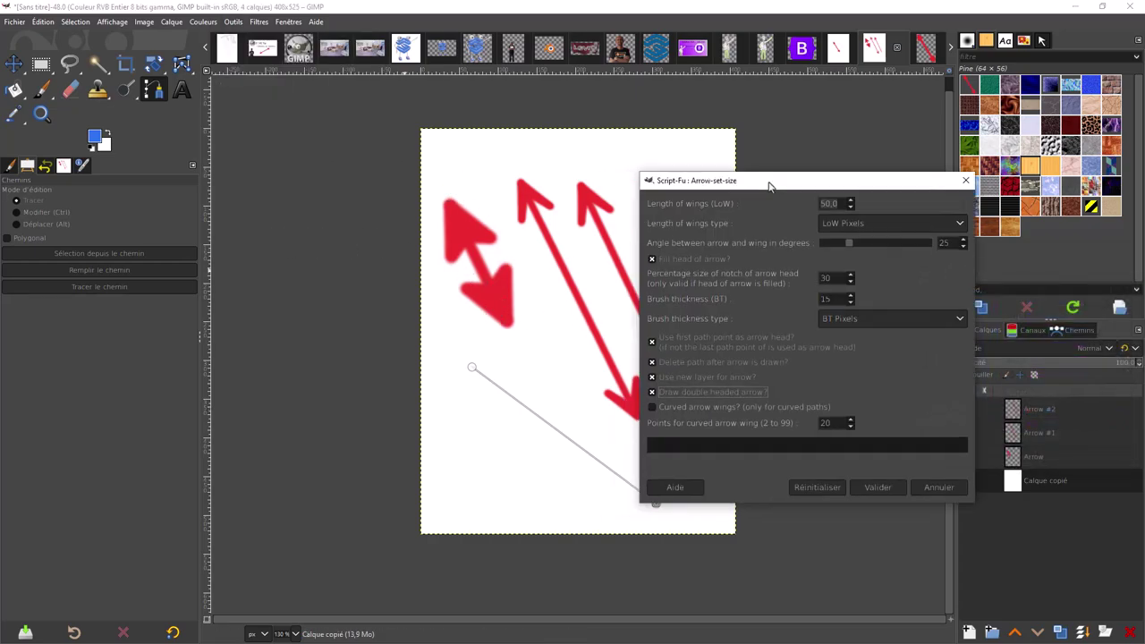
{"action": "left_click", "coordinate": [910, 459]}
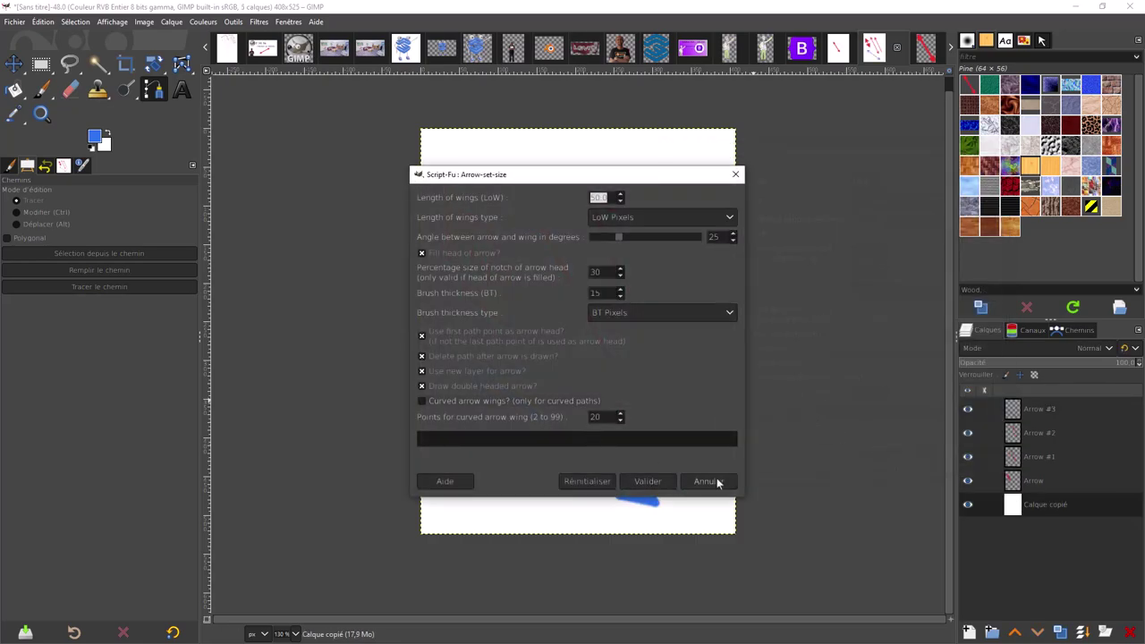
{"action": "left_click", "coordinate": [713, 480]}
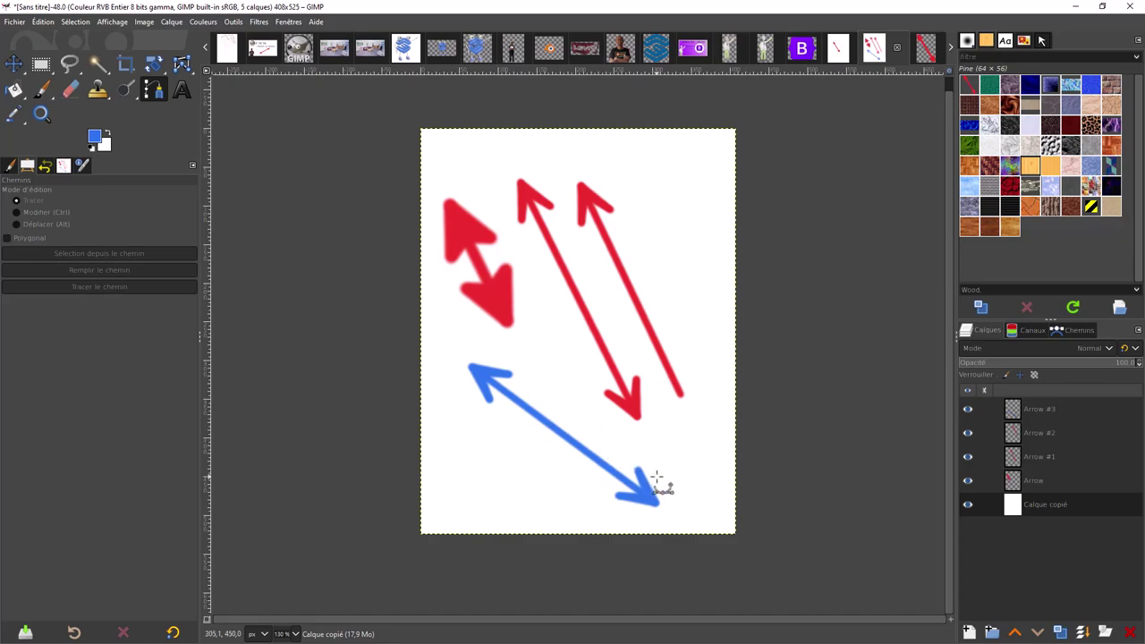